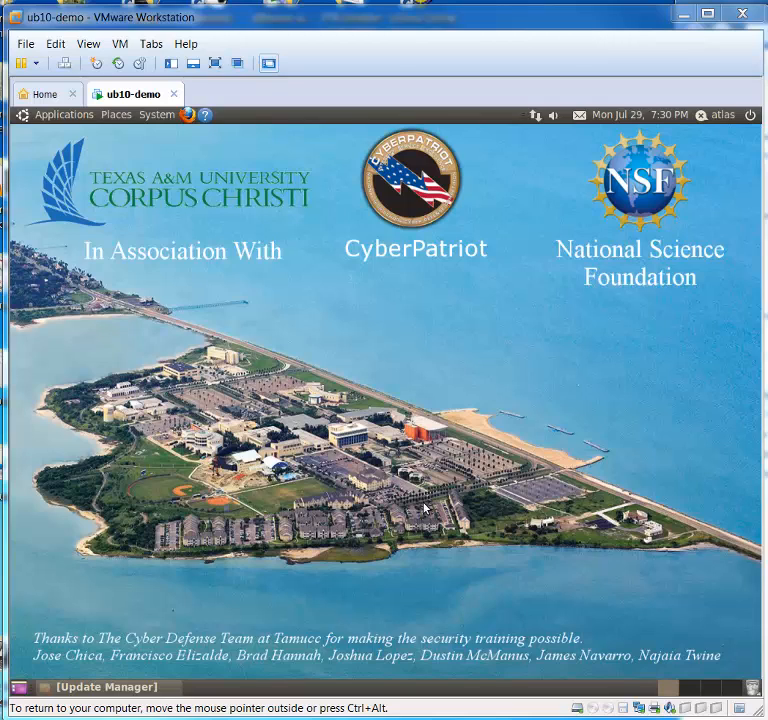
Open a terminal and start a root shell with sudo -s, entering the account password.
left_click(58, 116)
mouse_move(64, 140)
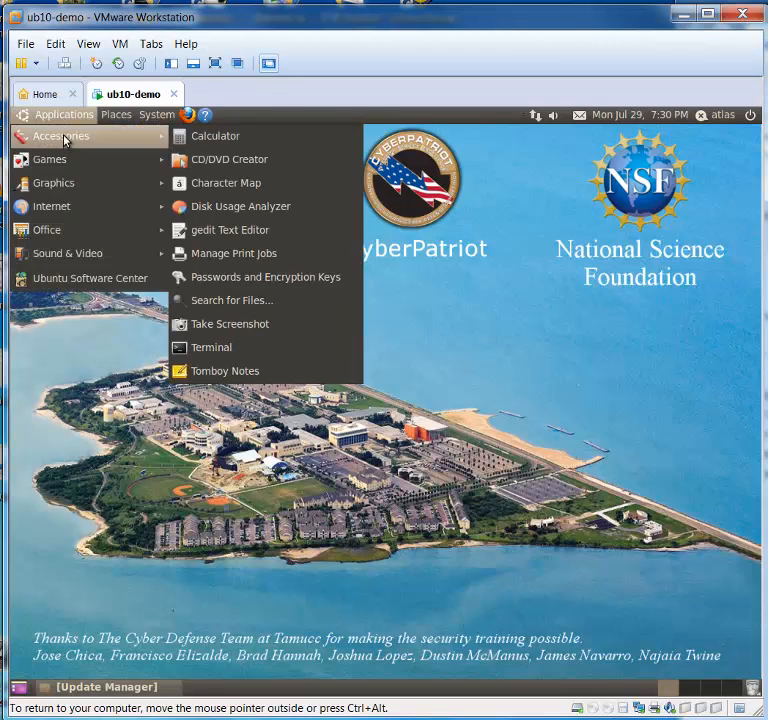
left_click(219, 348)
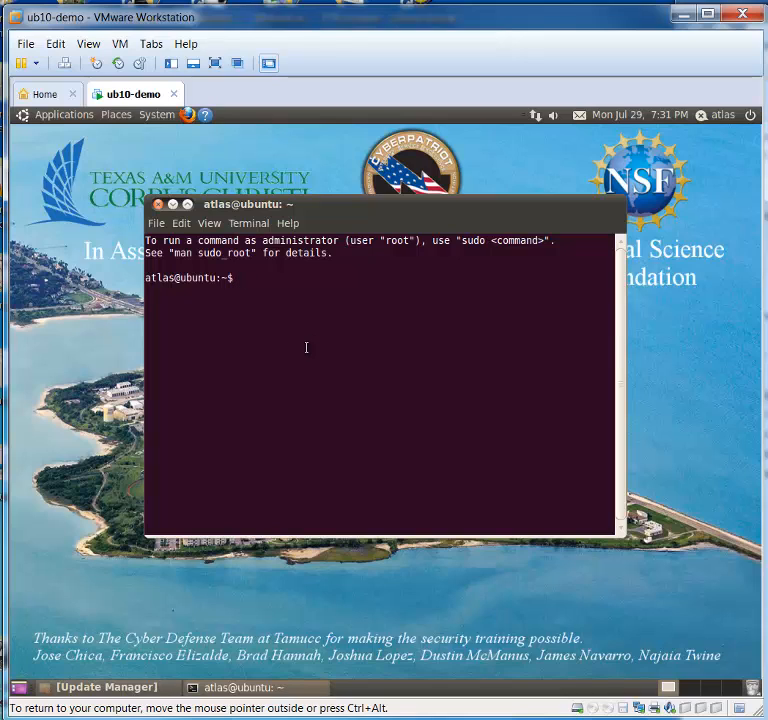
type("sudo -s")
key("Return")
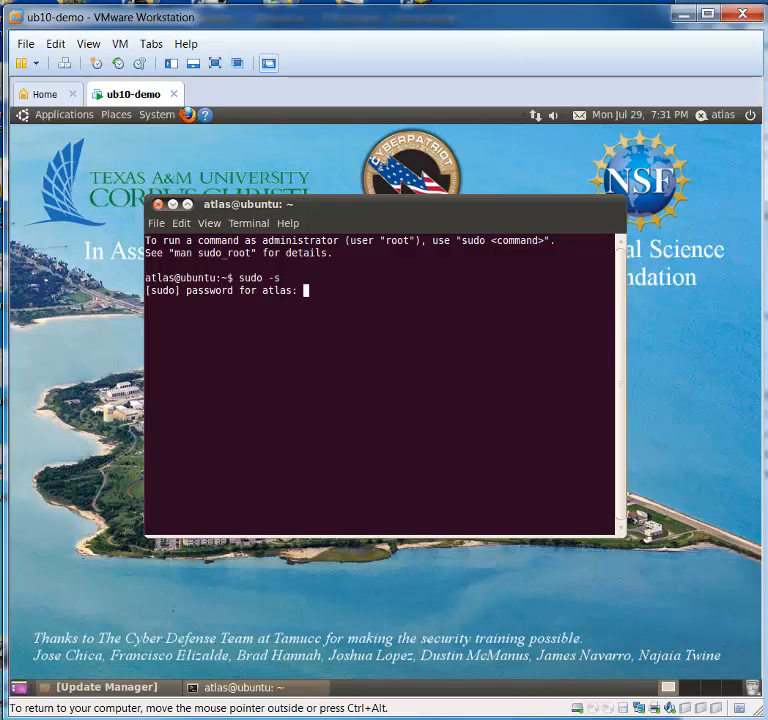
key("Return")
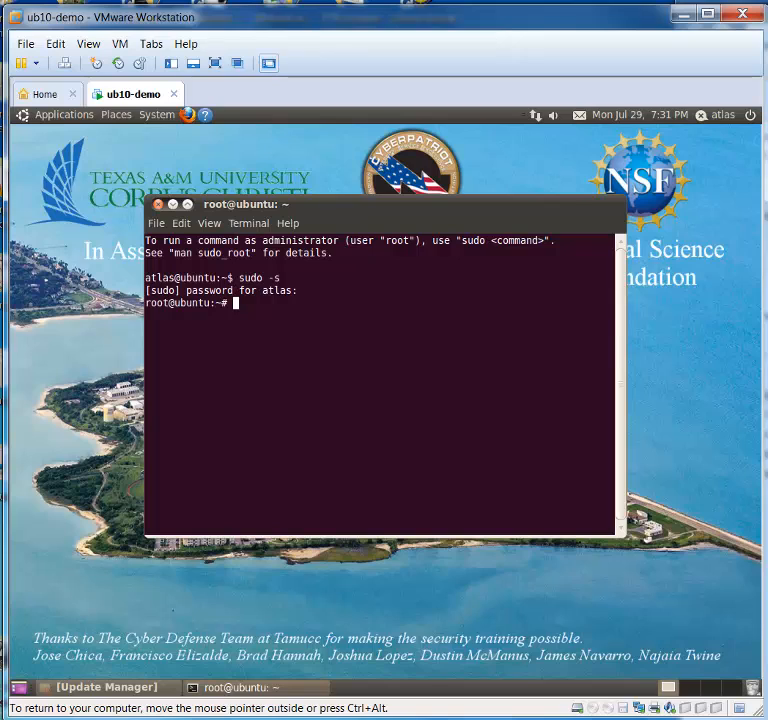
Install the libpam-cracklib package through apt-get with the --force-yes and -y options.
type("apt-get insta")
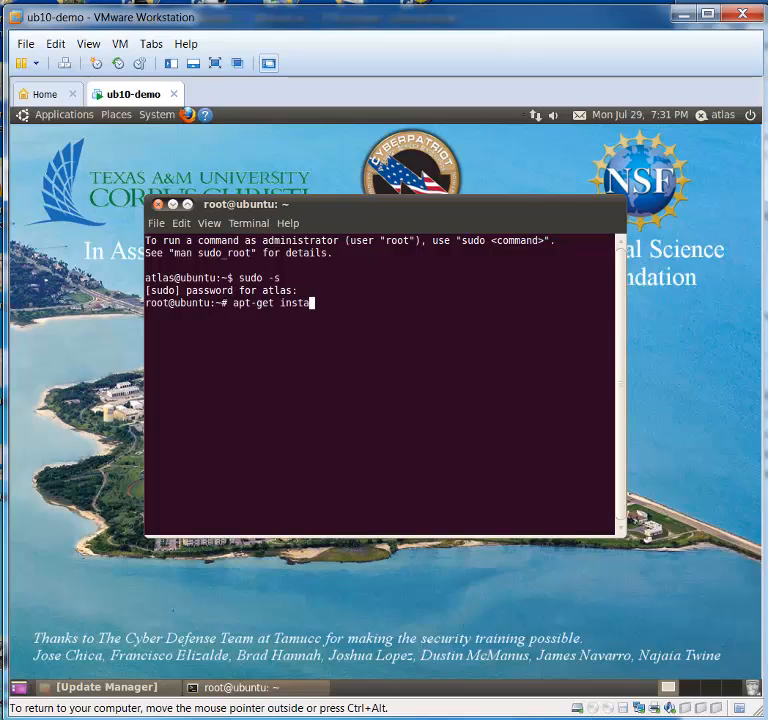
type("ll libpam-cr")
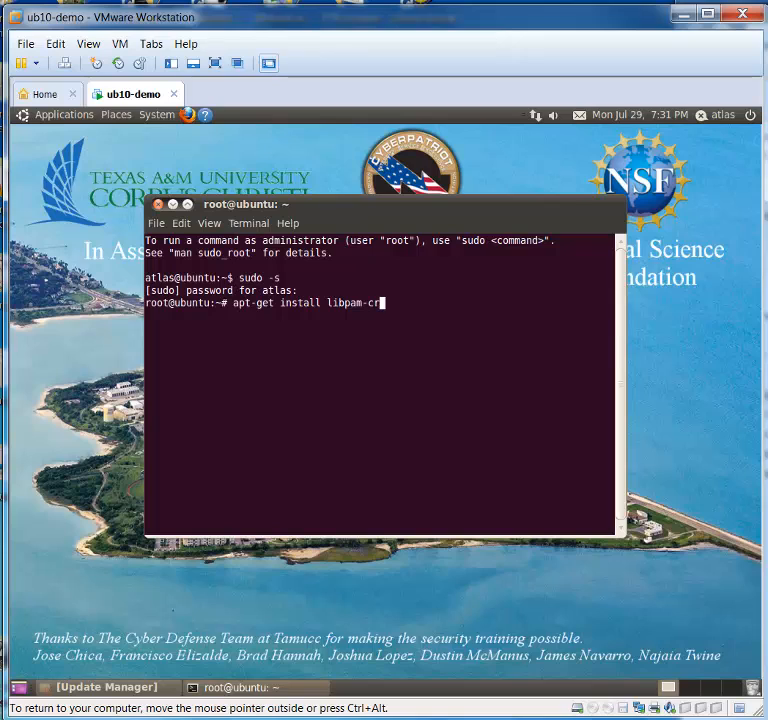
type("acklib --force-ye")
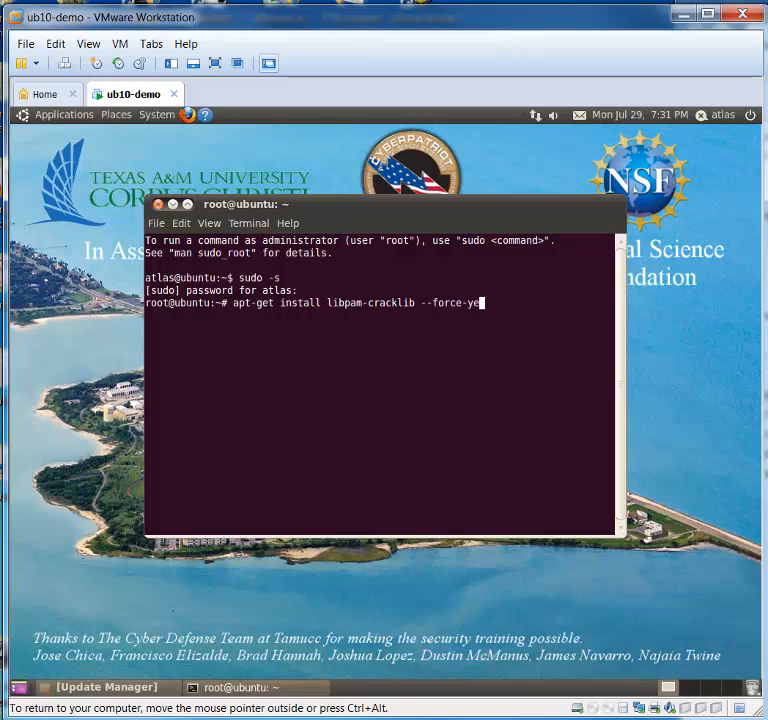
type("s -y")
key("Return")
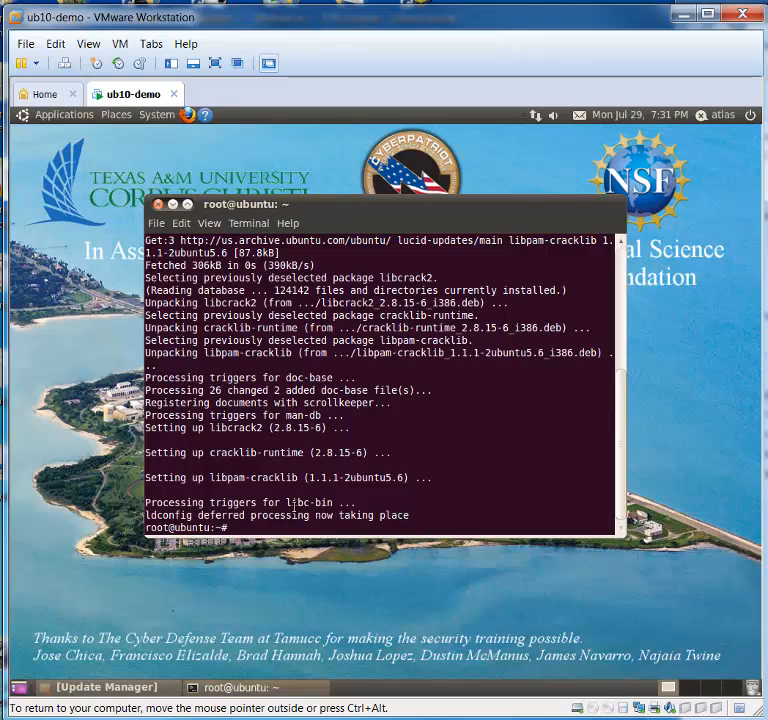
Open /etc/pam.d/common-auth in gedit from the root shell.
type("gedit /etc/pam")
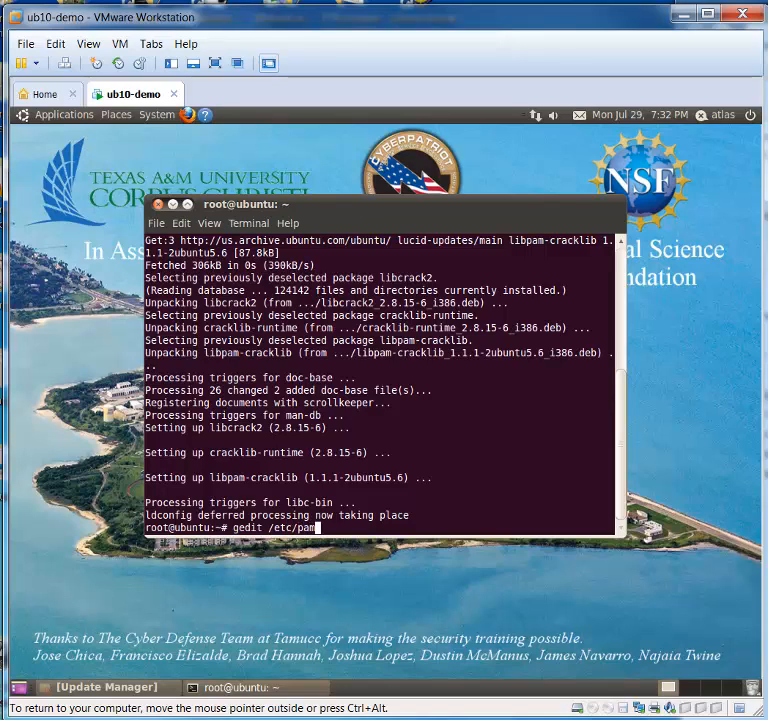
type(".d/common-auth")
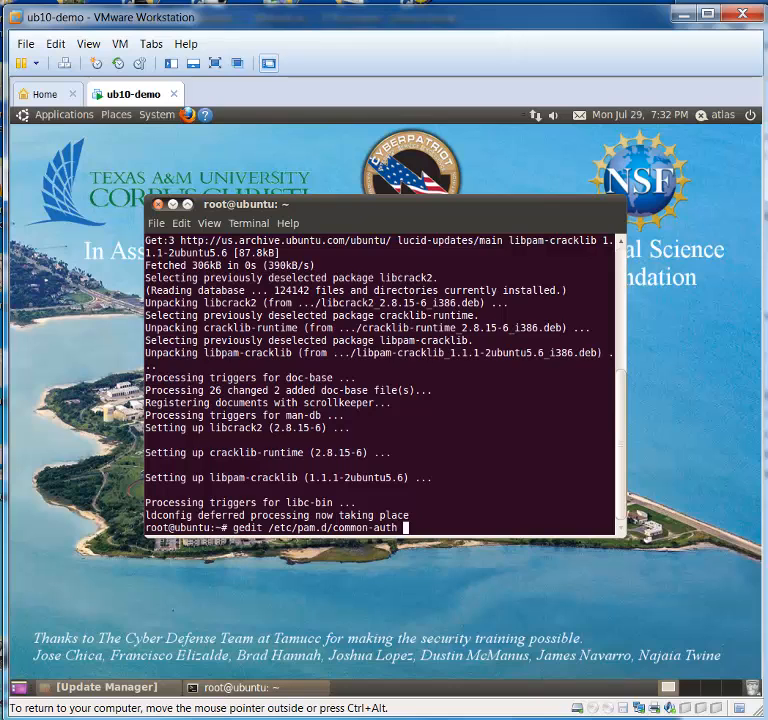
key("Return")
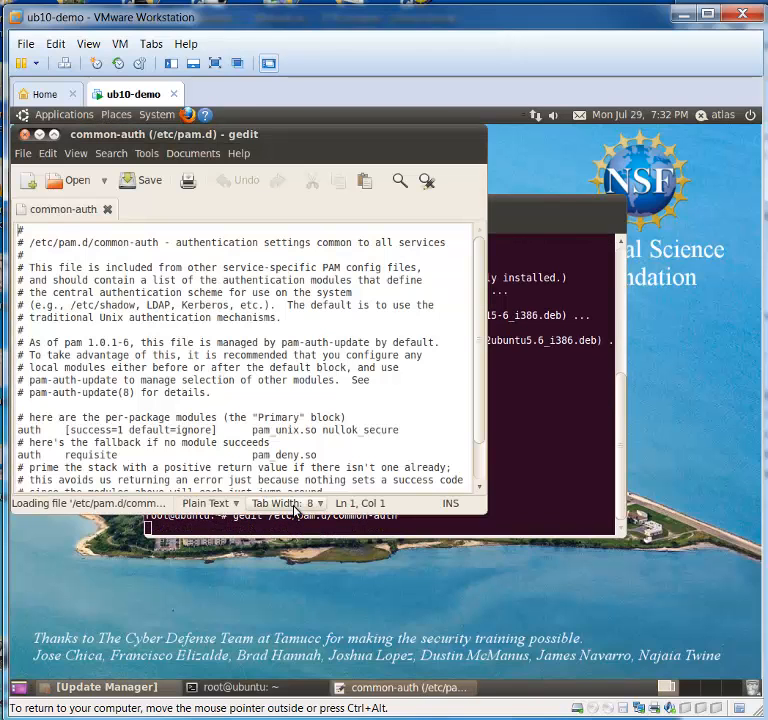
Add a line starting "auth optional pam_tally.so" directly below the comment introducing the "Primary" block of per-package modules.
left_click(360, 417)
key("Return")
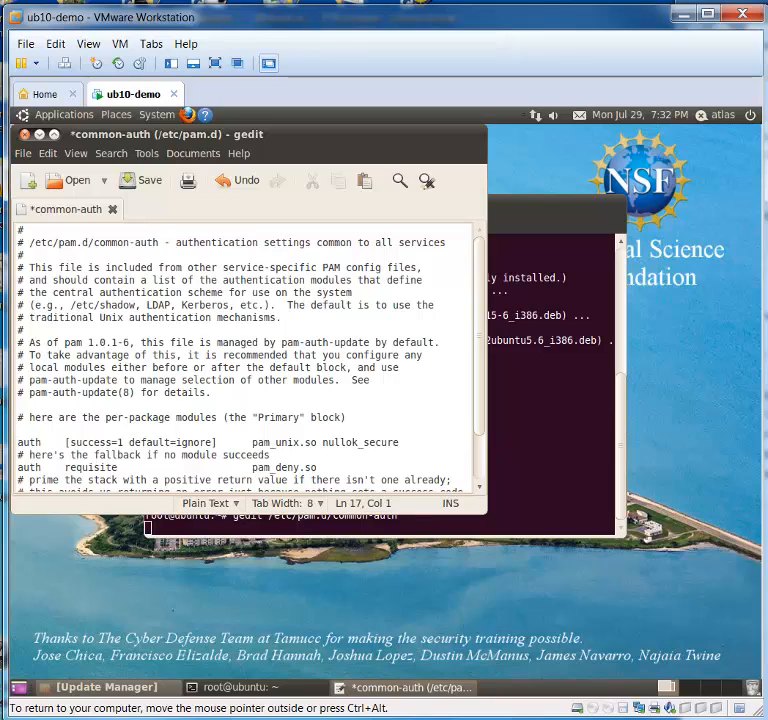
type("auth optin")
key("BackSpace")
type("onal")
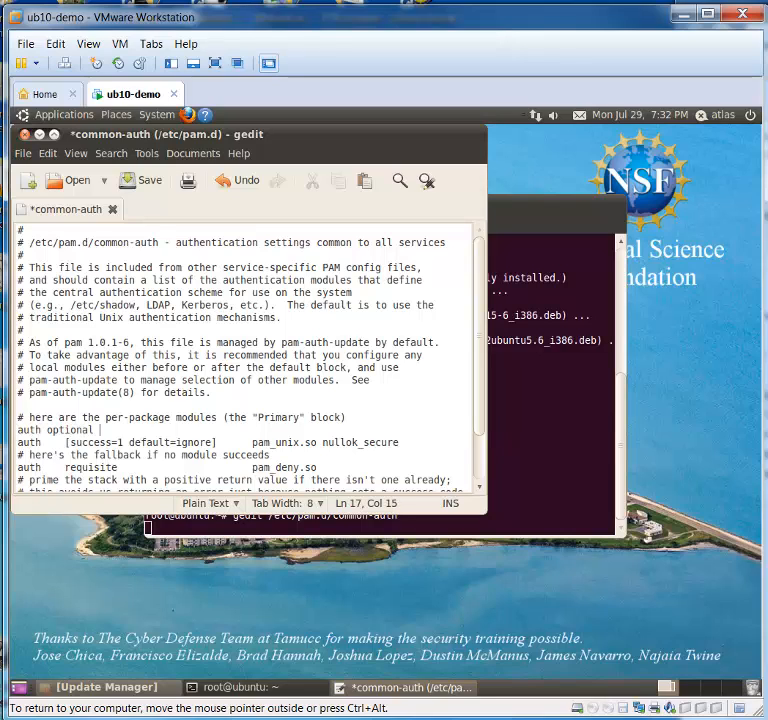
type(" pam-")
key("BackSpace")
type("_tally.so ")
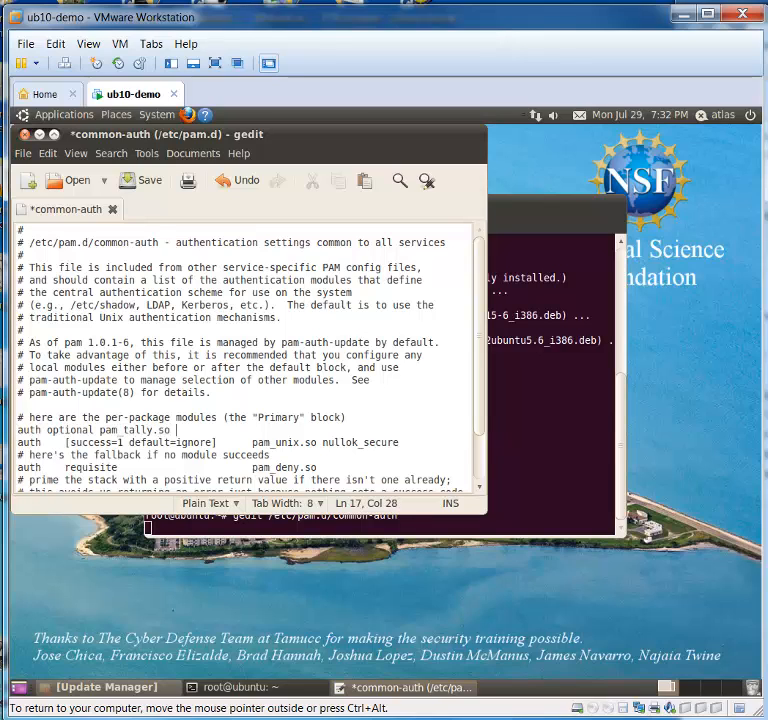
Complete the pam_tally.so line with the options deny=5 unlock_time=900 onerr=fail audit even_deny_root_account silent.
type("deny=5 unlock")
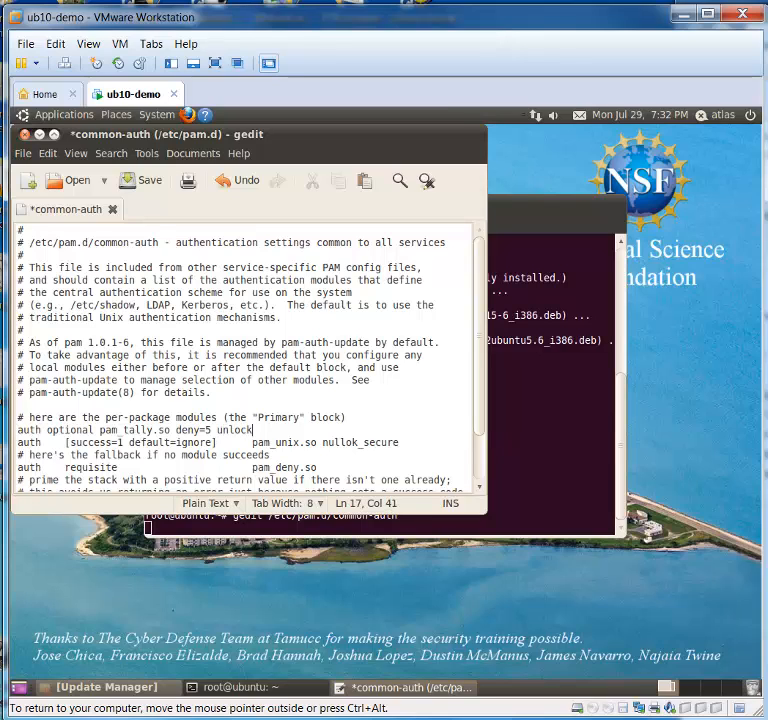
type("_time=900 on")
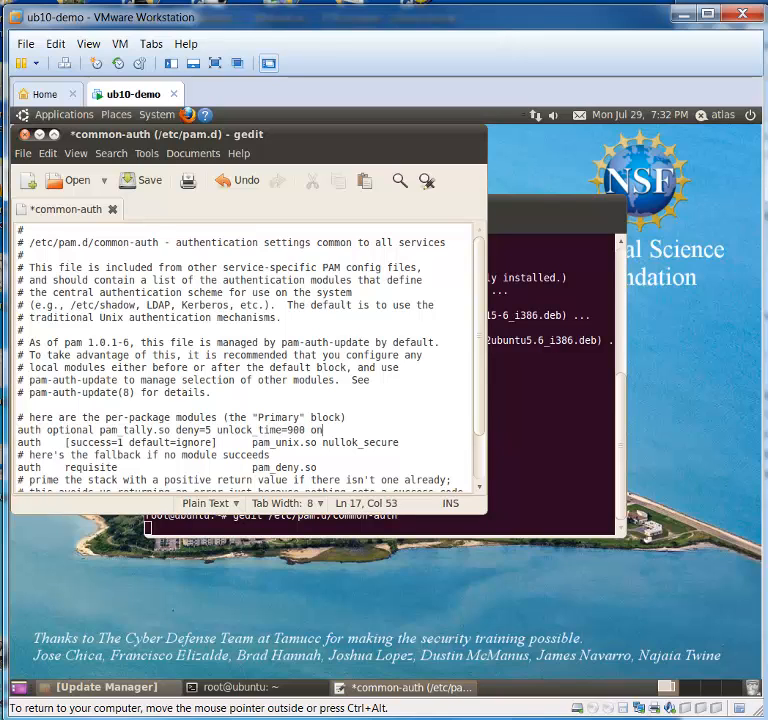
type("err=fail auti ")
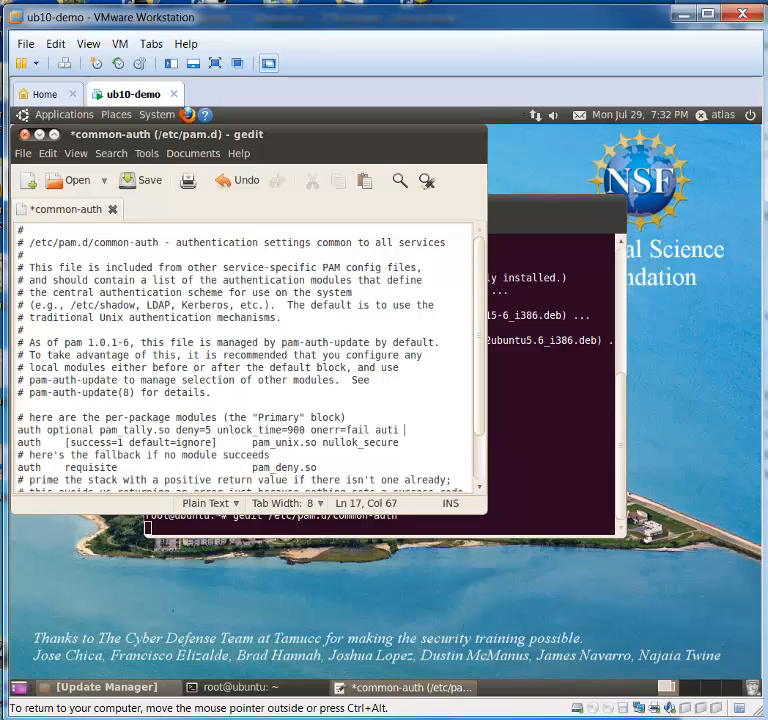
type("even_deny_roo")
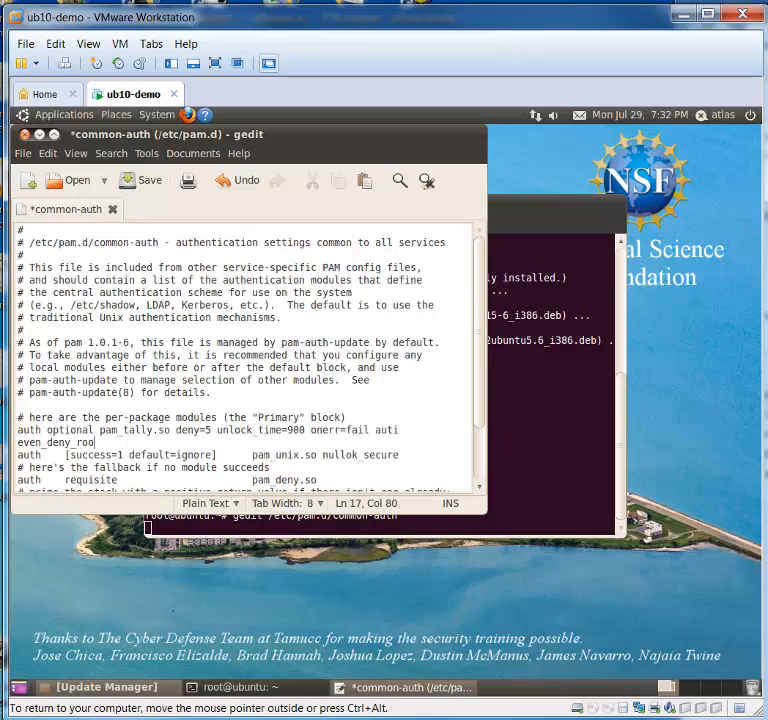
type("t_account silent")
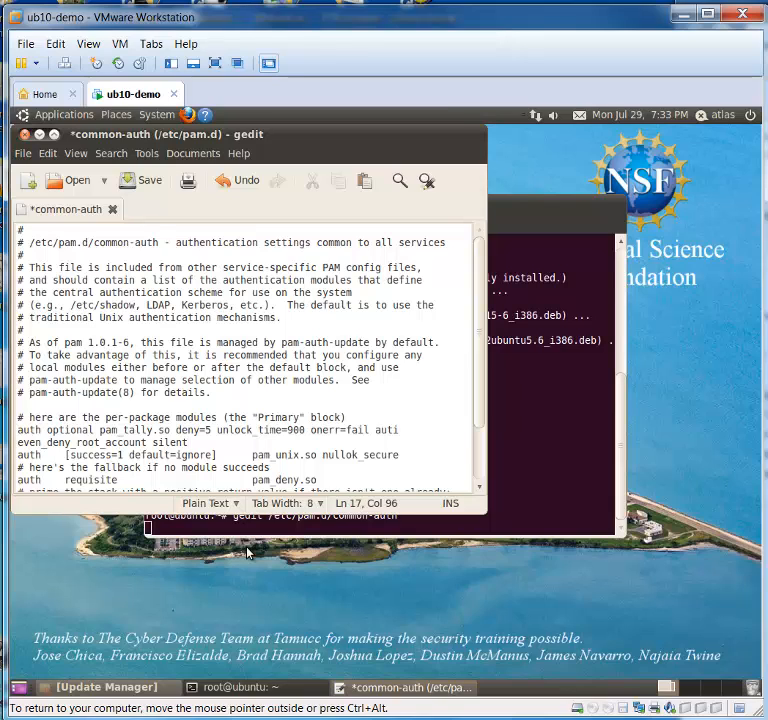
left_click(409, 432)
key("BackSpace")
type("dit")
Review the deny, unlock_time and even_deny_root_account options, and save and close common-auth.
left_click_drag(176, 430, 210, 430)
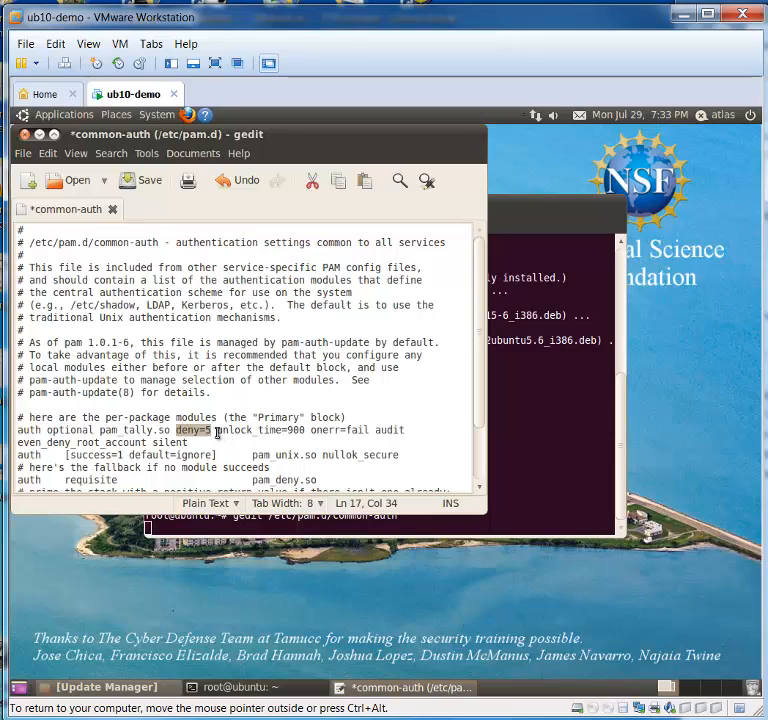
left_click_drag(217, 430, 305, 431)
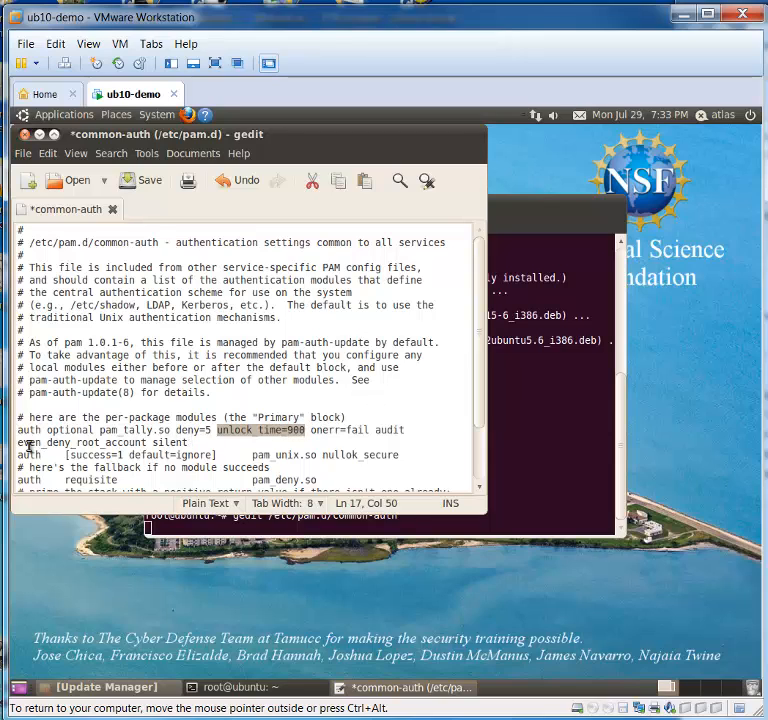
left_click_drag(17, 442, 148, 441)
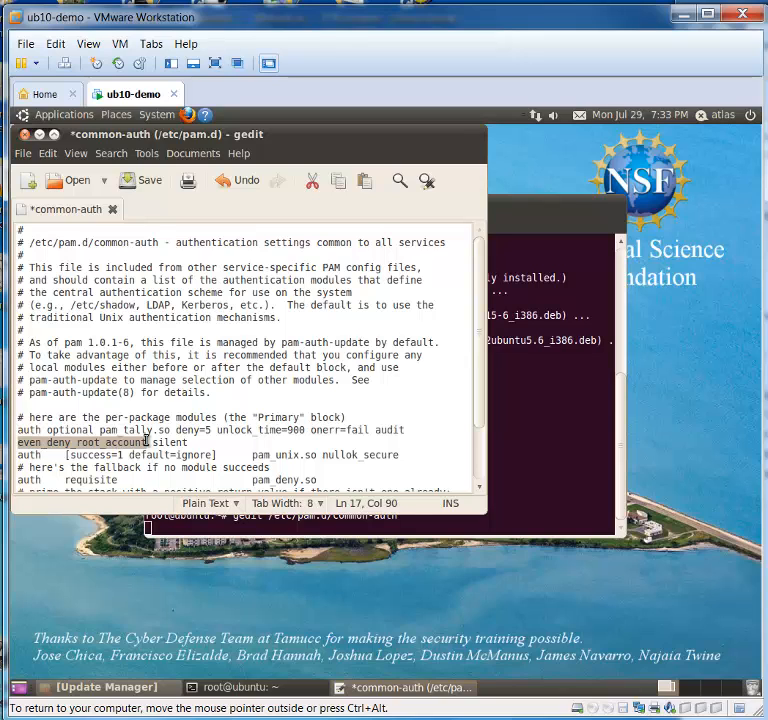
key("ctrl+s")
key("ctrl+q")
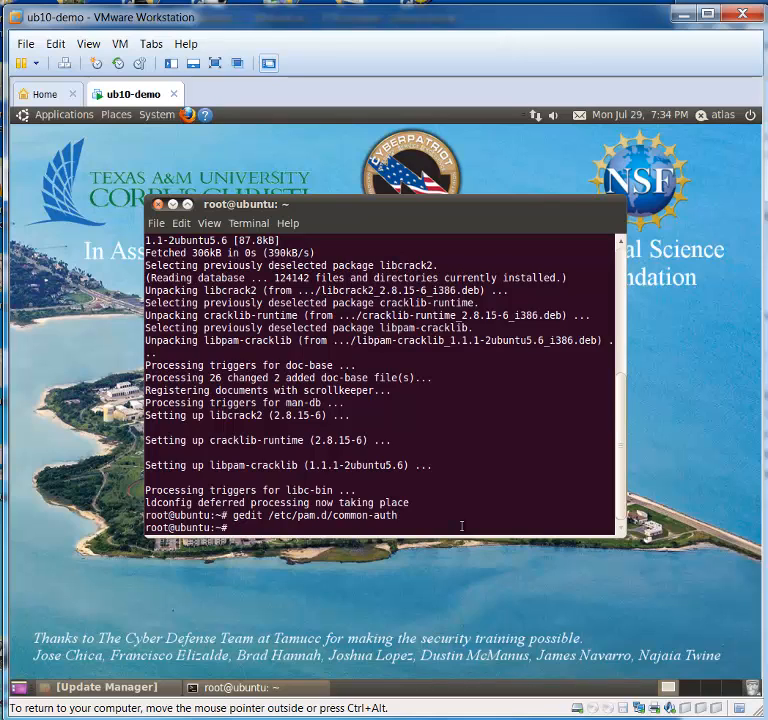
Open /etc/pam.d/common-password in gedit from the root shell and enlarge the editor window to show the module lines.
key("Up")
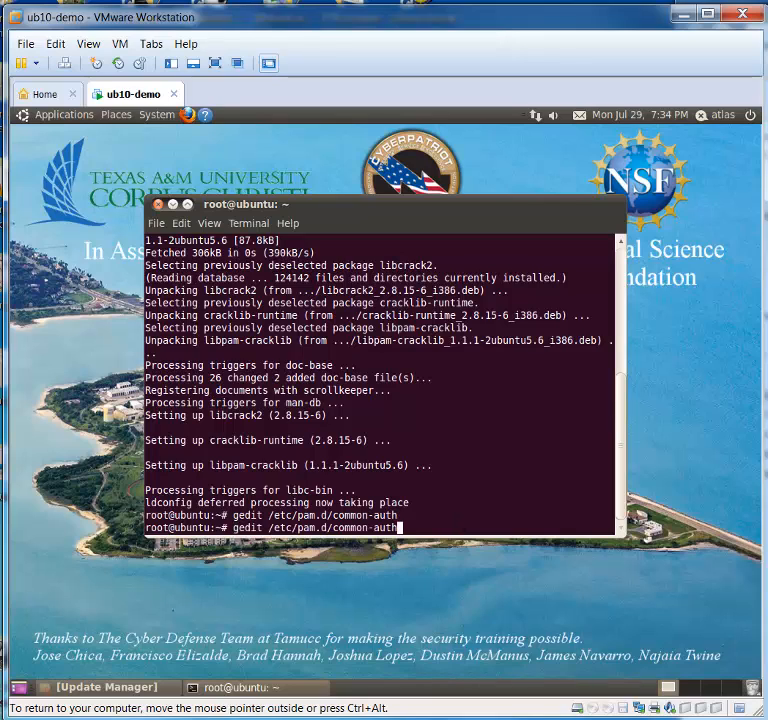
key("BackSpace")
key("BackSpace")
key("BackSpace")
key("BackSpace")
type("password")
key("Return")
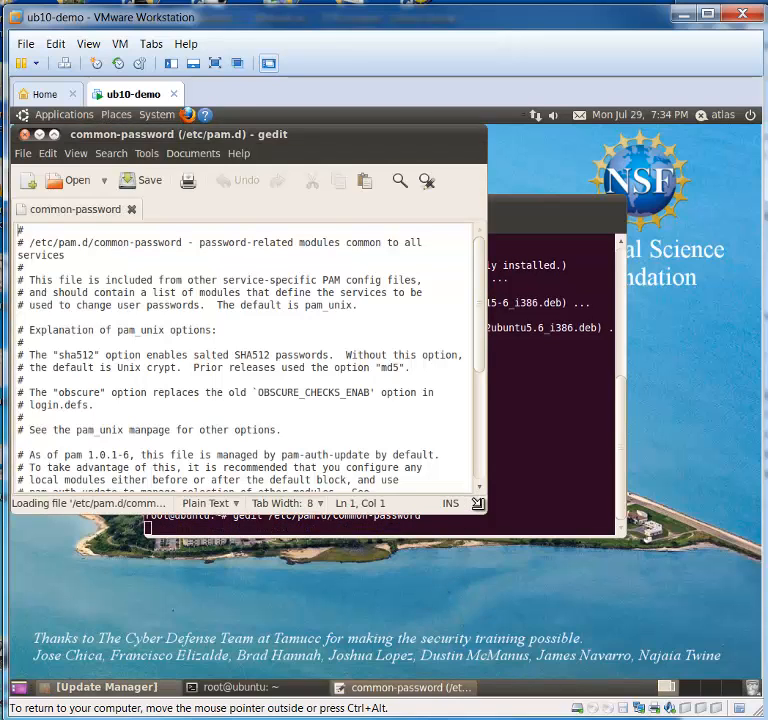
left_click_drag(484, 511, 724, 671)
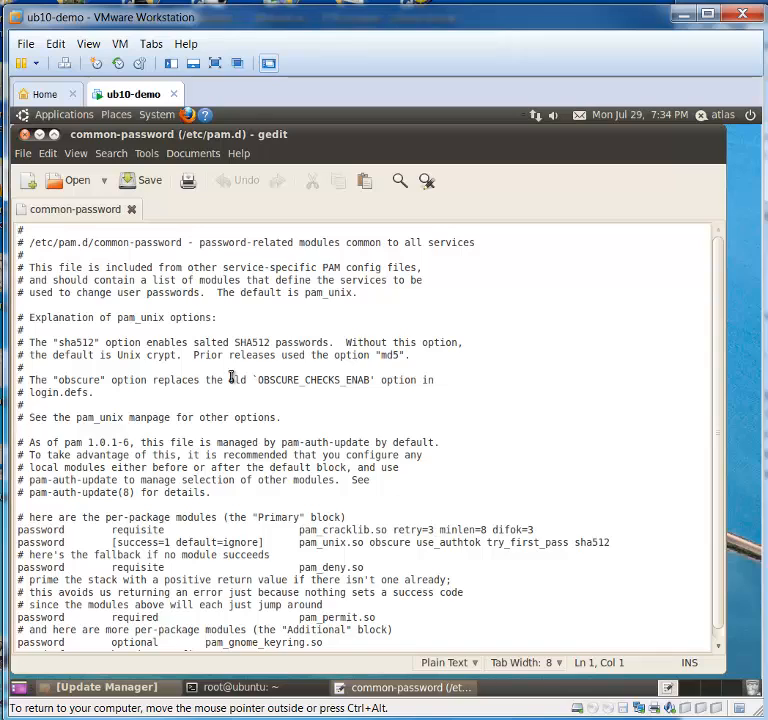
Append reject_username minclass=3 maxrepeat=2 dcredit=1 ucredit=1 lcredit=1 ocredit=1 to the end of the pam_cracklib.so line.
left_click(552, 530)
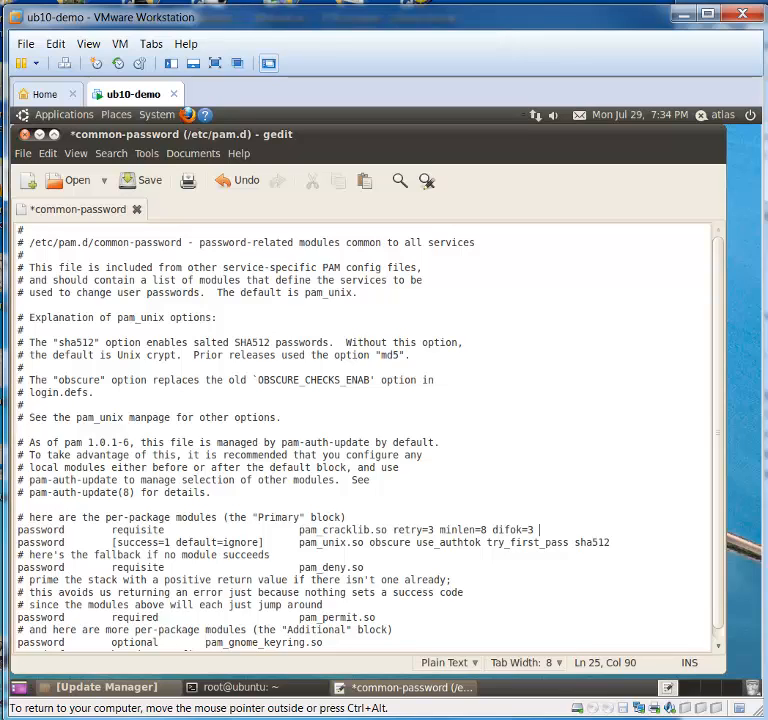
type("reject username minclas")
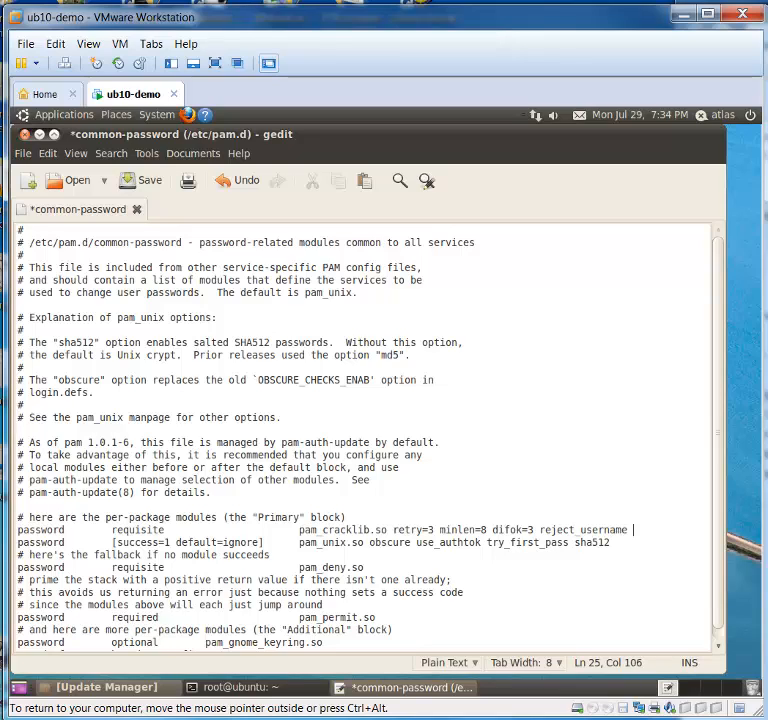
type("s=3 max")
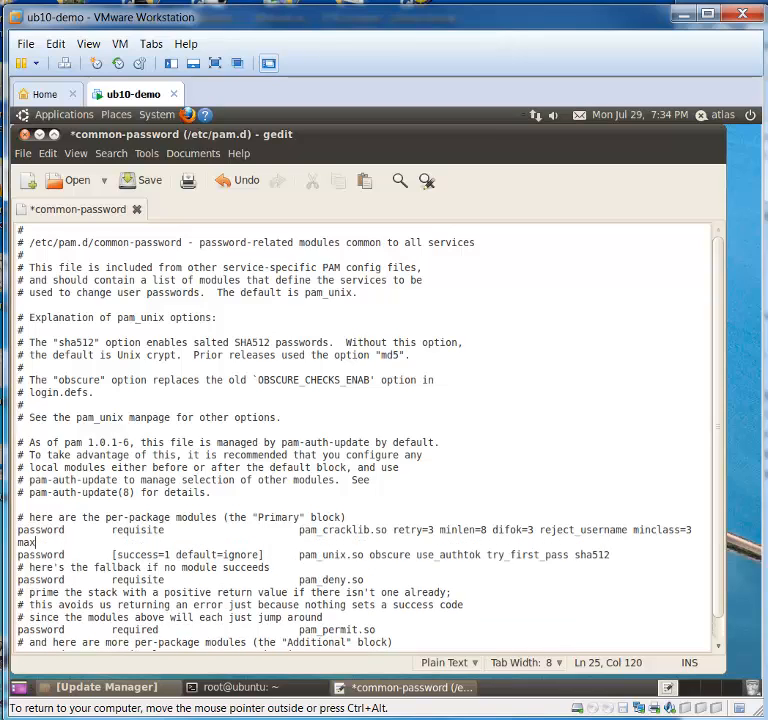
type("repeat=2 dcredit")
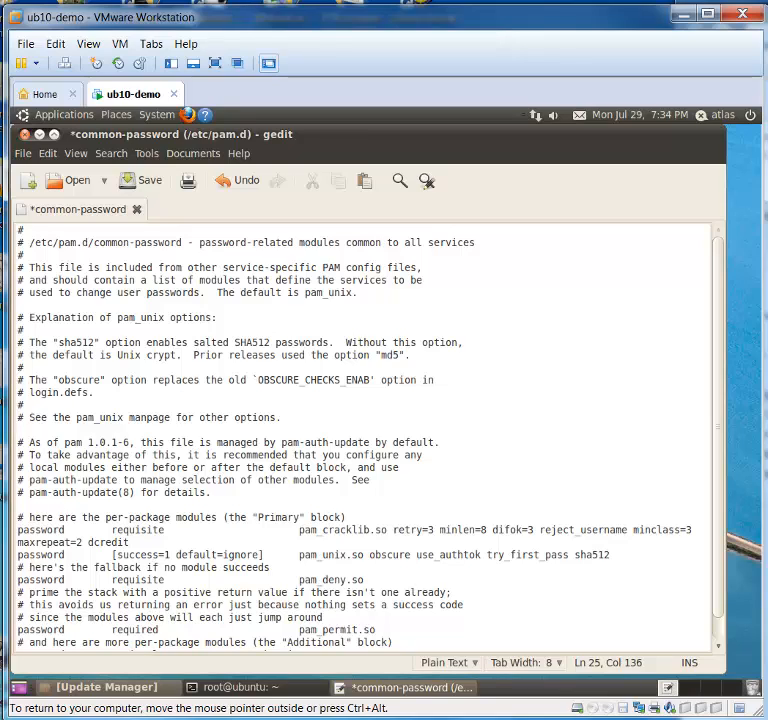
type("=1 ucredit=1 ")
type("c")
key("BackSpace")
key("BackSpace")
type("lcr")
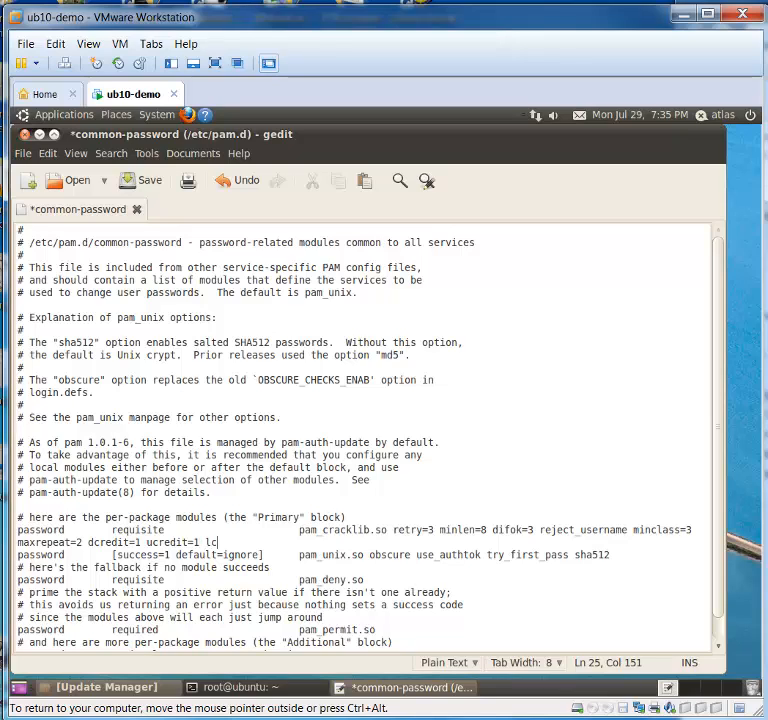
type("edit=1 ocredit")
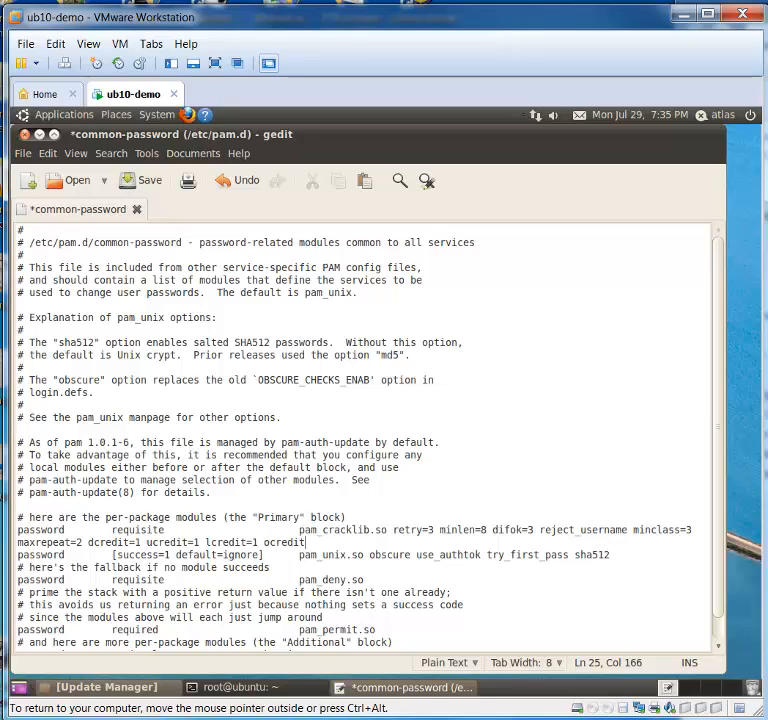
type("=1")
key("ctrl+alt")
Review the retry, minlen, difok and credit options on the pam_cracklib.so line.
left_click_drag(393, 529, 433, 529)
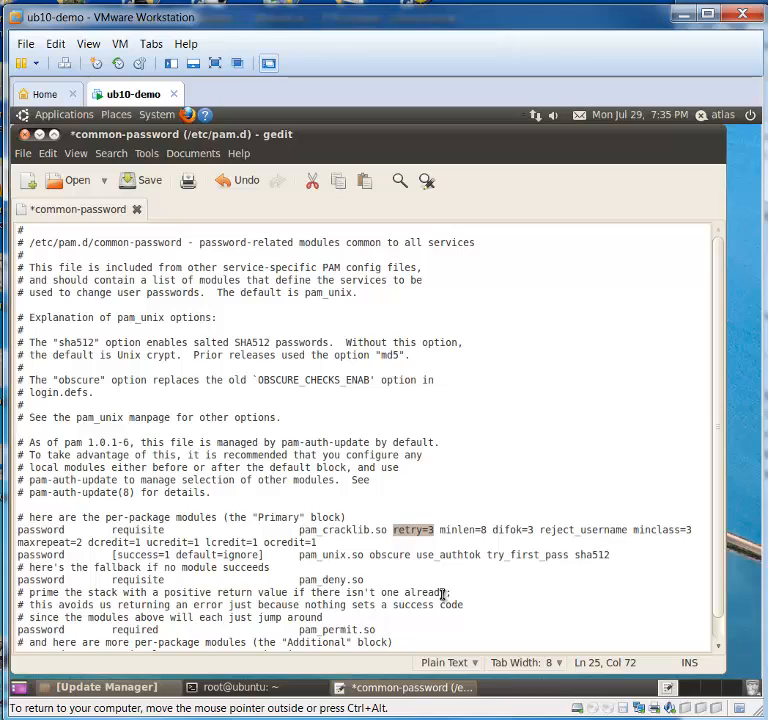
left_click_drag(441, 530, 491, 535)
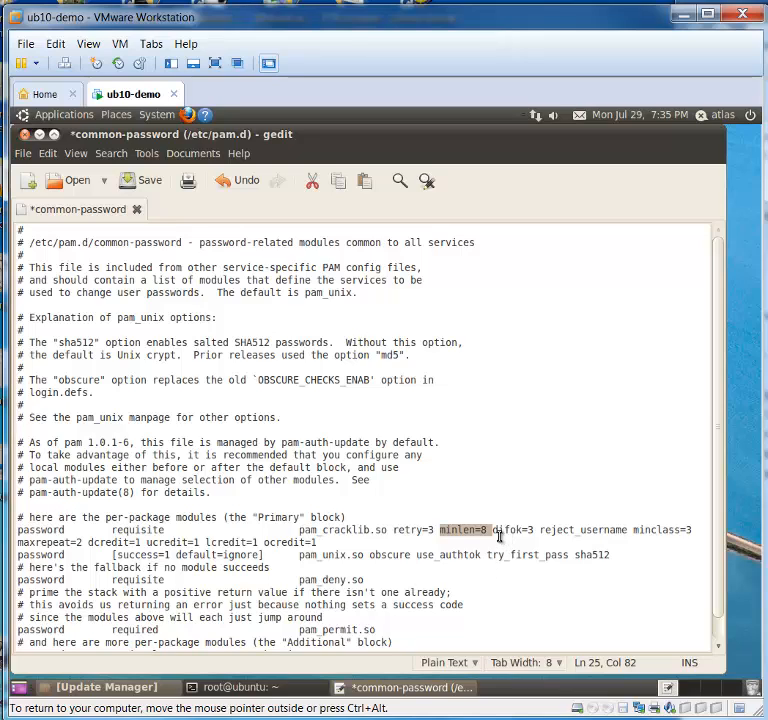
left_click_drag(492, 531, 536, 534)
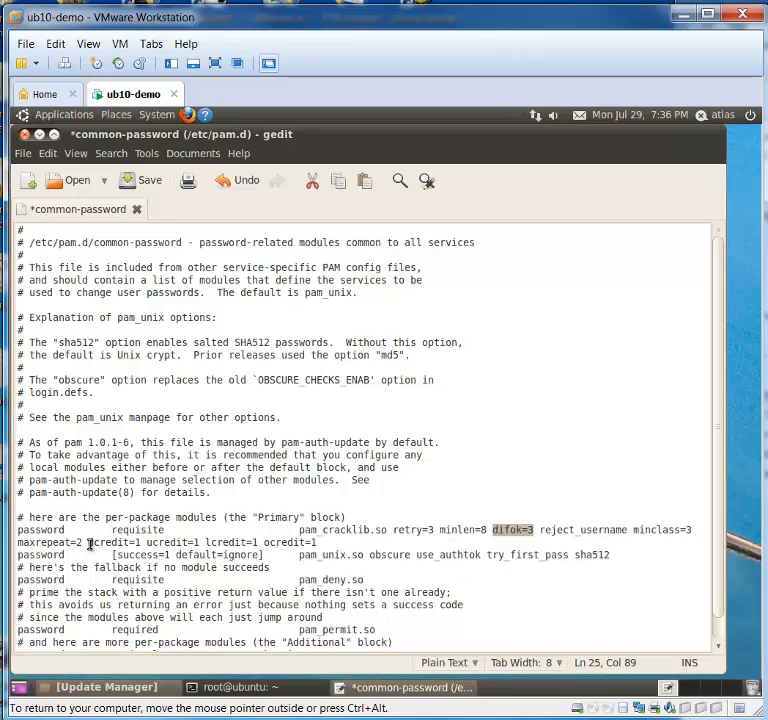
left_click_drag(89, 542, 205, 543)
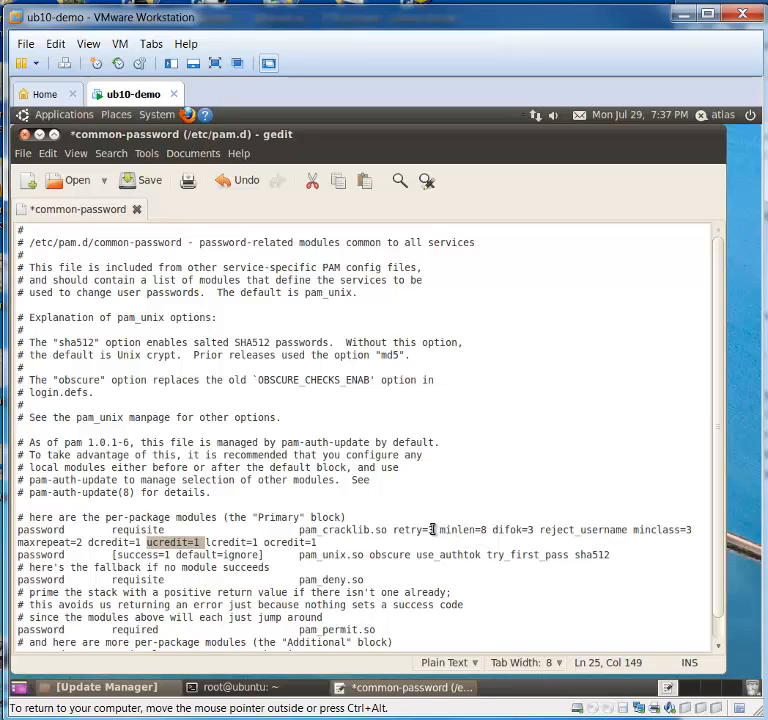
Set minlen to 12 on the pam_cracklib.so line and check the edited option.
left_click(487, 530)
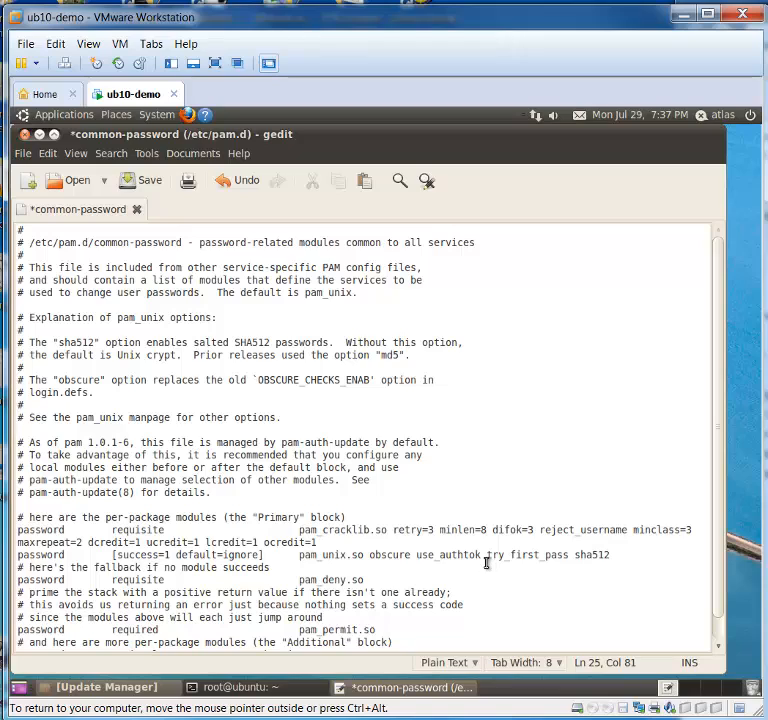
key("BackSpace")
type("12")
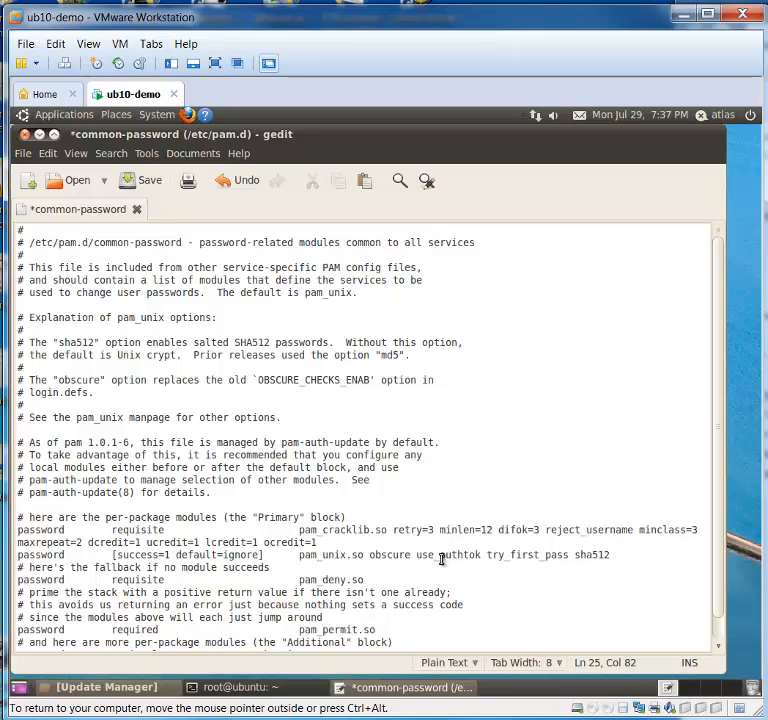
left_click_drag(441, 531, 498, 530)
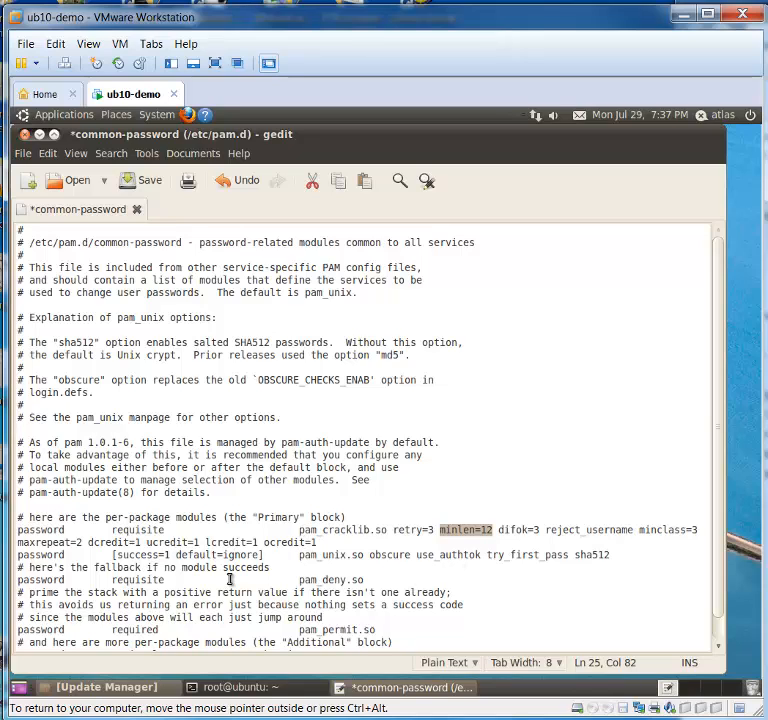
Add the line password requisite pam_pwhistory.so use_authtok remember=5 enforce_for_root directly below the pam_cracklib.so line, leaving no blank line after it.
left_click(336, 542)
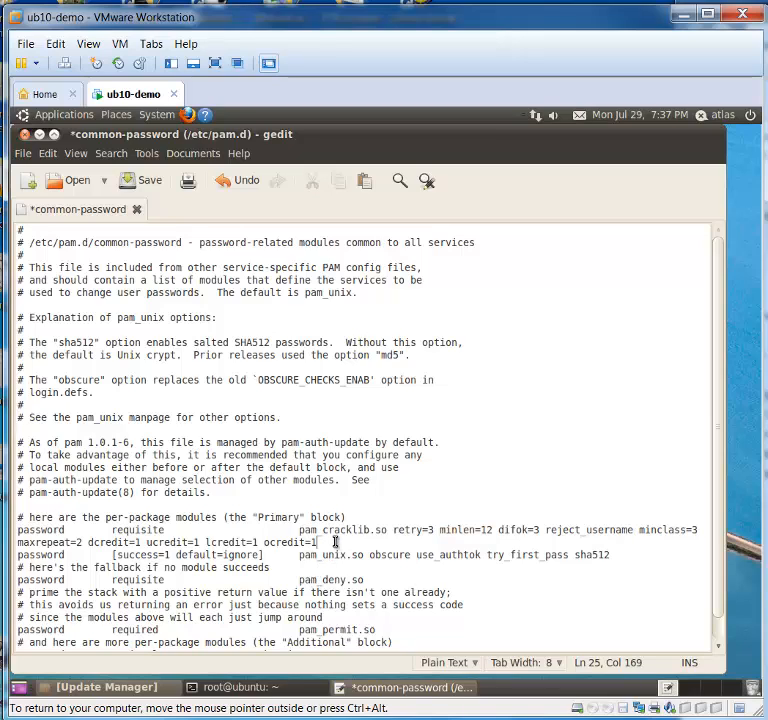
key("Return")
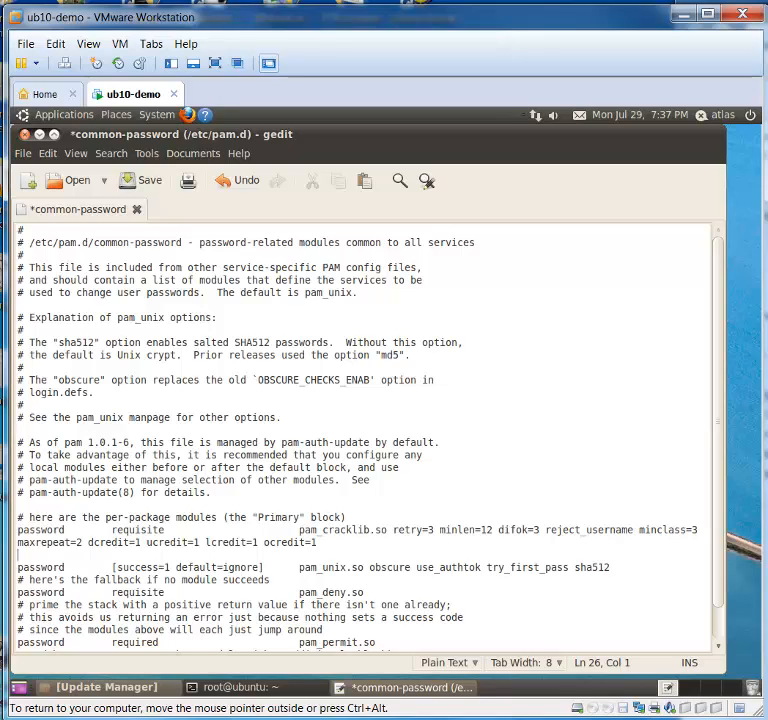
type("password requisi")
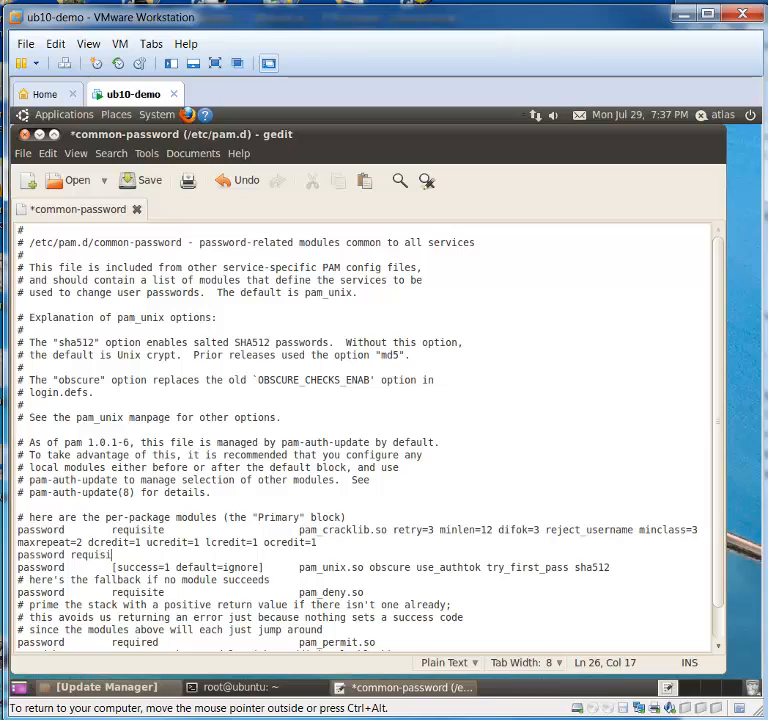
type("te pam_ pwhisto")
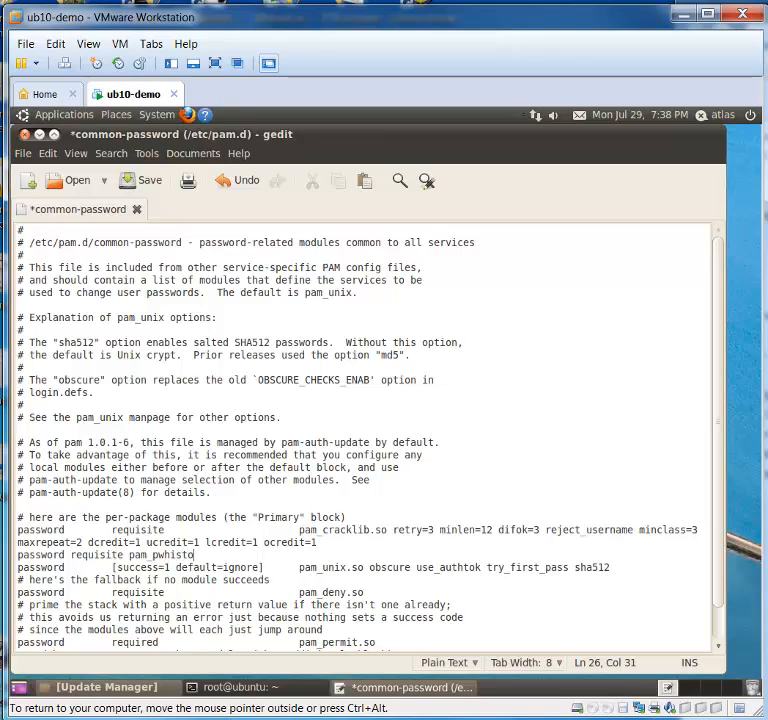
type("ry.so use_auth")
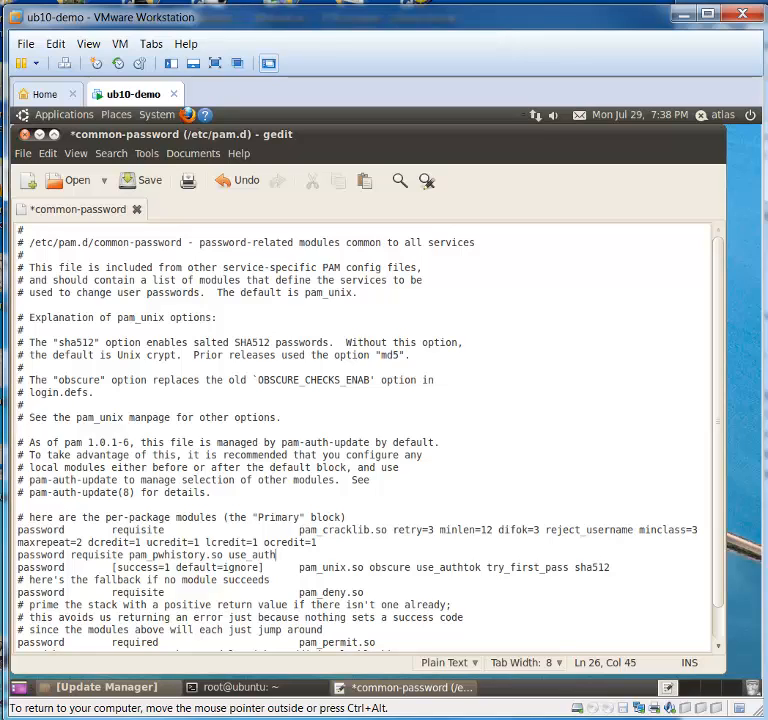
type("tok remember")
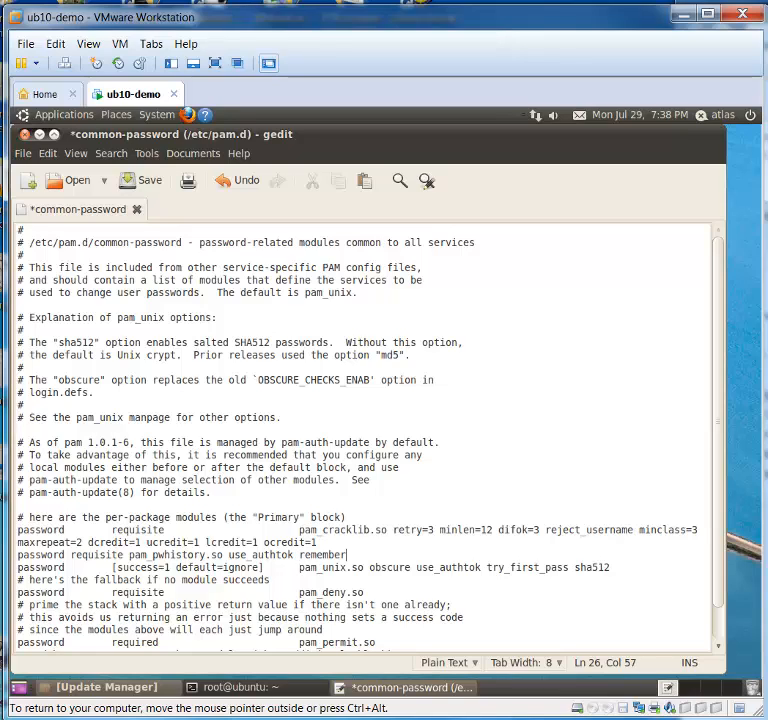
type("=5 enforce_for")
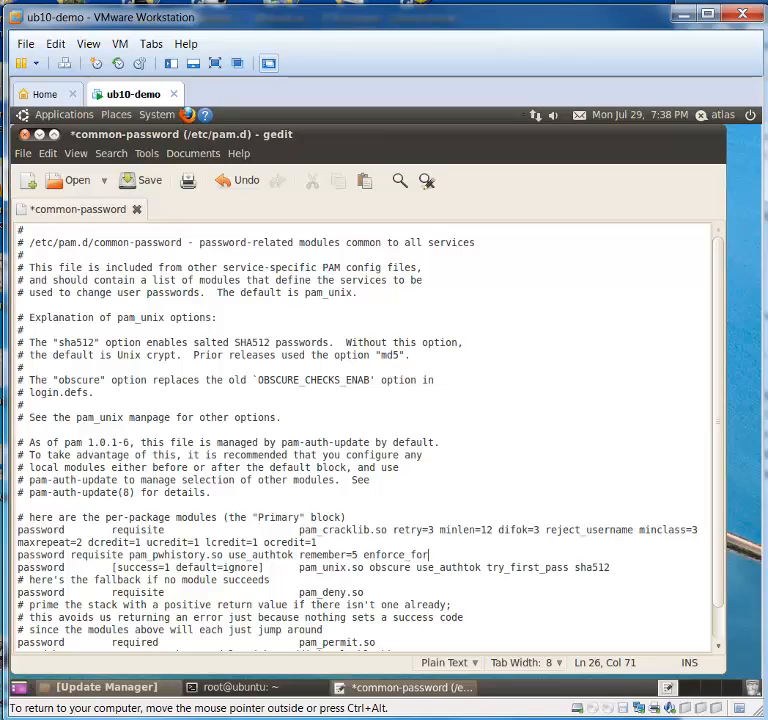
type(" root")
key("Return")
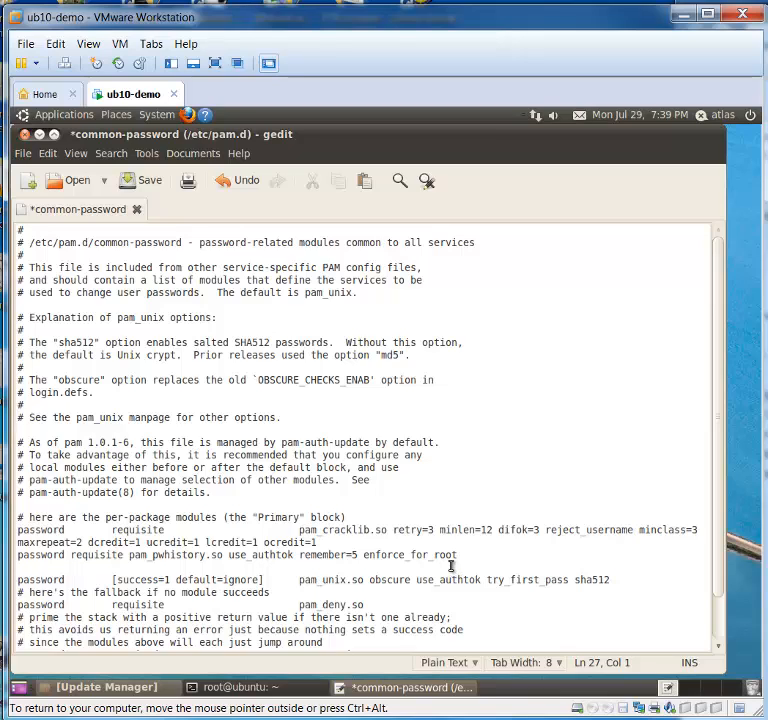
key("Delete")
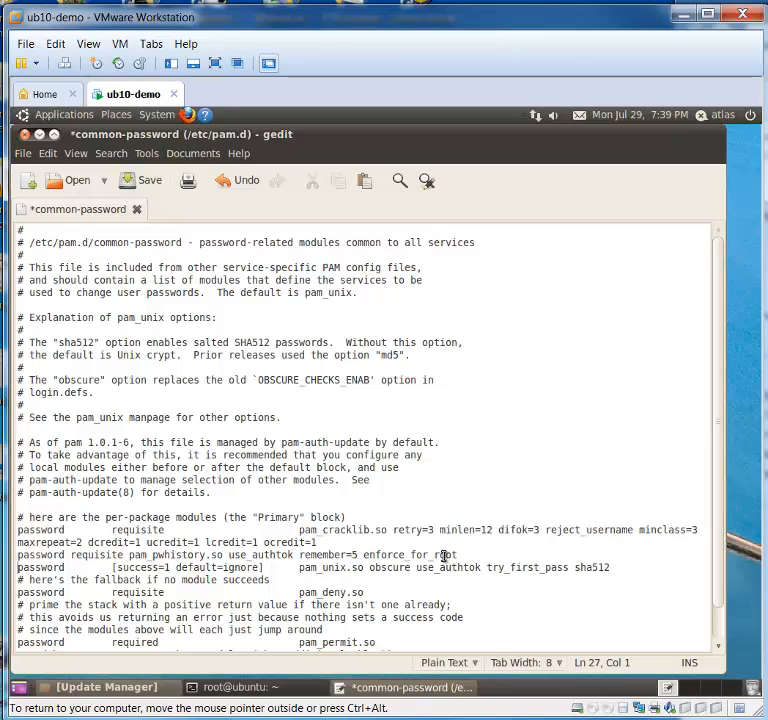
Examine the sha512 option on the pam_unix.so line, try md5 ahead of it, and delete the md5 entry.
left_click(577, 567)
left_click_drag(577, 567, 618, 567)
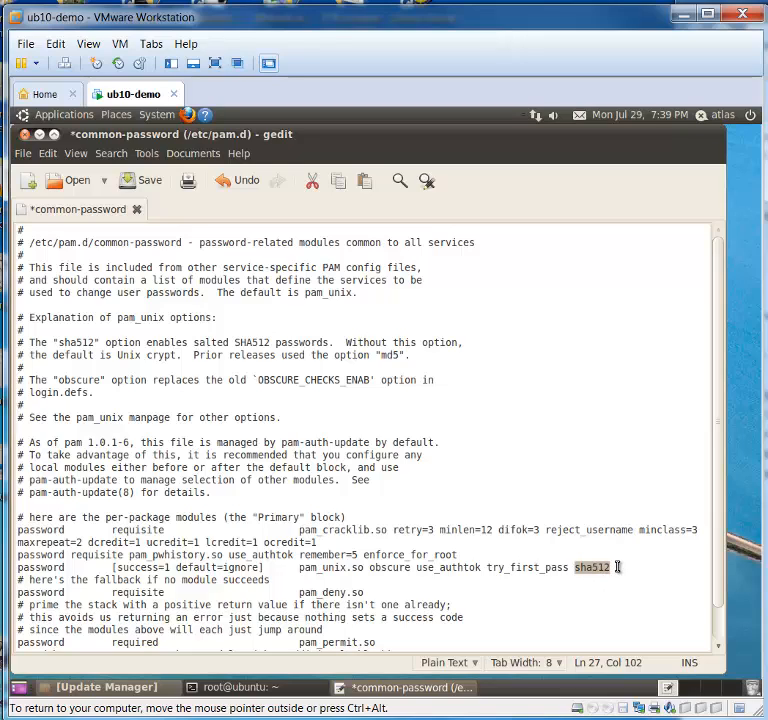
left_click_drag(592, 568, 576, 568)
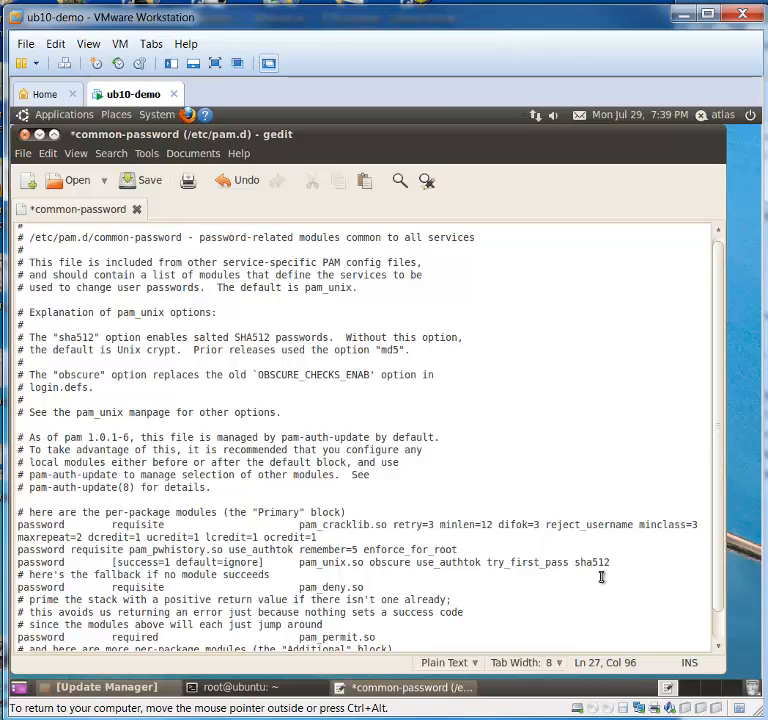
type("md5")
key("BackSpace")
key("BackSpace")
key("BackSpace")
key("BackSpace")
Try sha256 as the hashing option ahead of sha512 on the pam_unix.so line, and delete it.
type("sha 256")
left_click(599, 562)
key("BackSpace")
left_click_drag(575, 562, 609, 565)
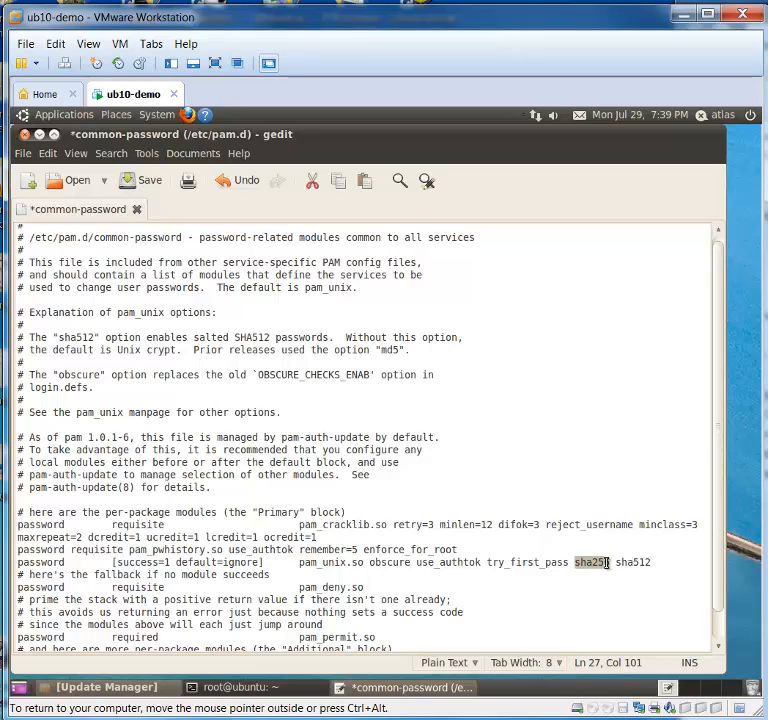
left_click_drag(609, 563, 577, 562)
type("s")
key("BackSpace")
key("BackSpace")
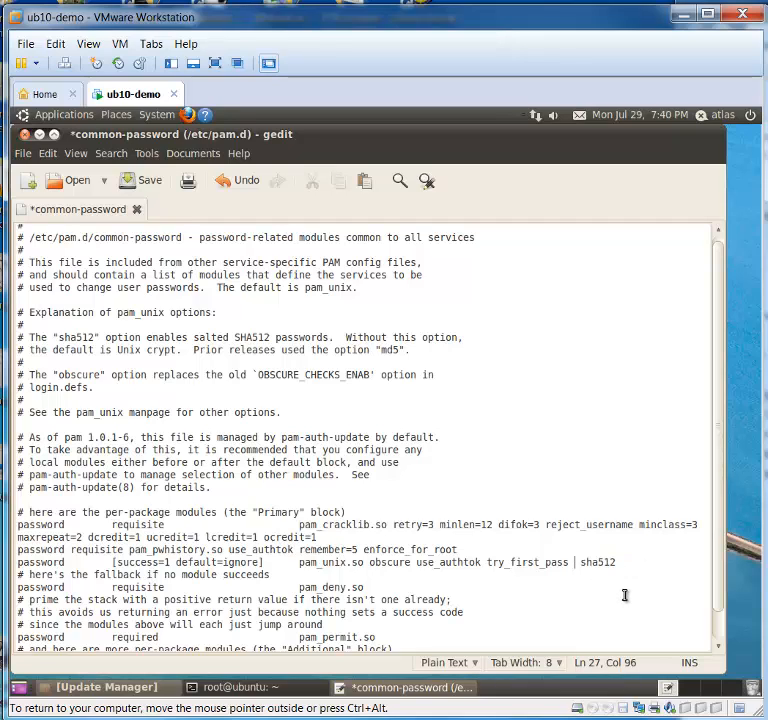
Append shadow after sha512 on the pam_unix.so line, and save and close common-password.
left_click(627, 566)
type("shadow")
key("ctrl+s")
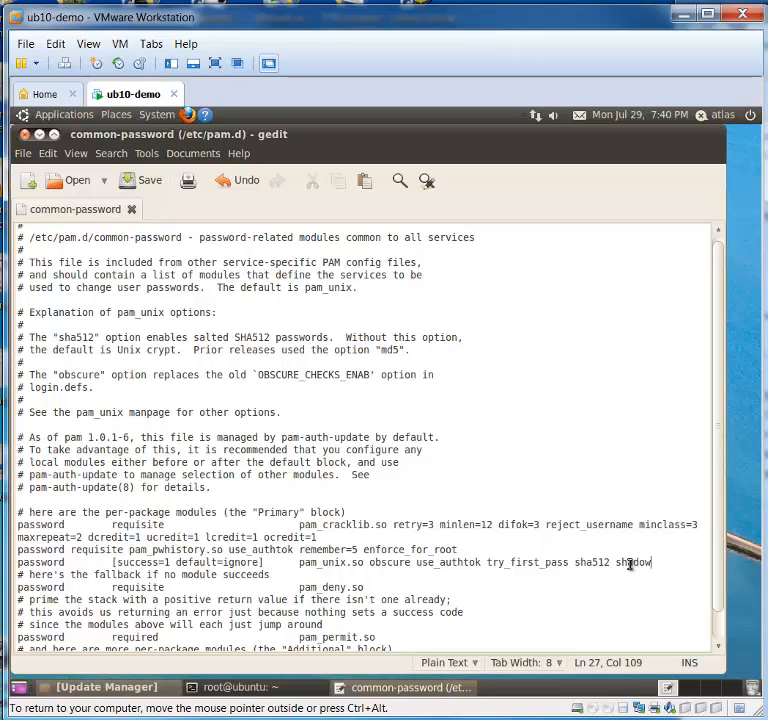
key("ctrl+q")
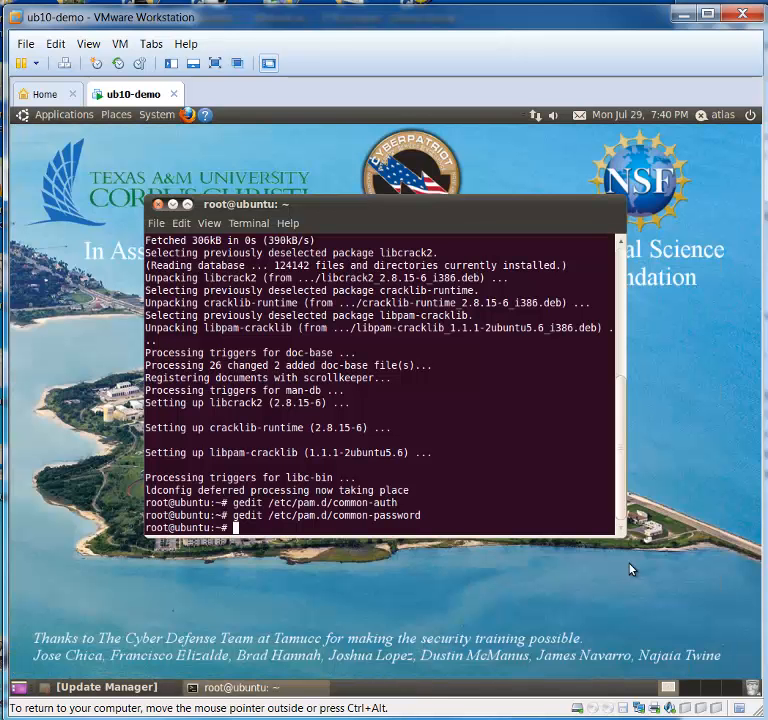